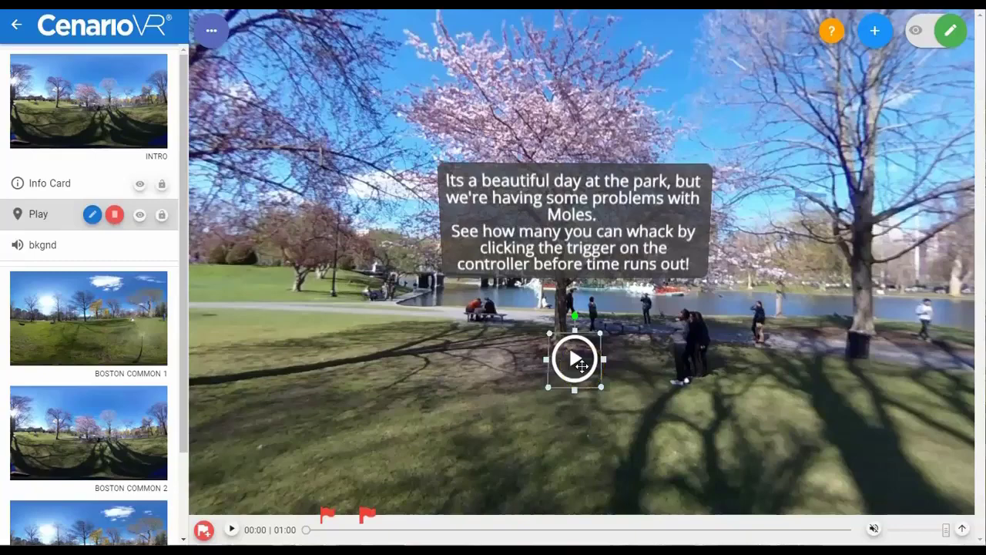
- Confirm the Play hotspot's effects: Spin Y at 3 seconds per spin and opacity 100%
double_click(582, 366)
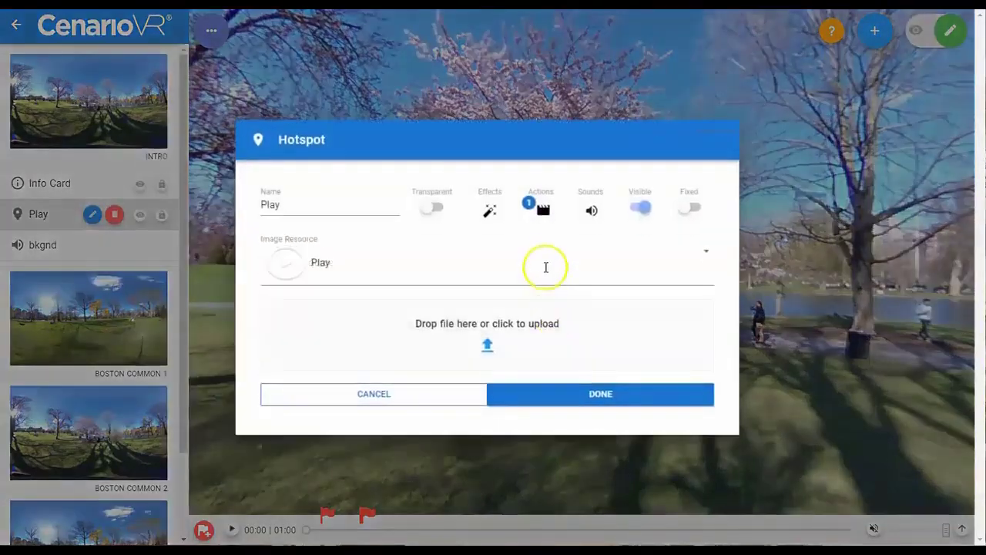
click(490, 211)
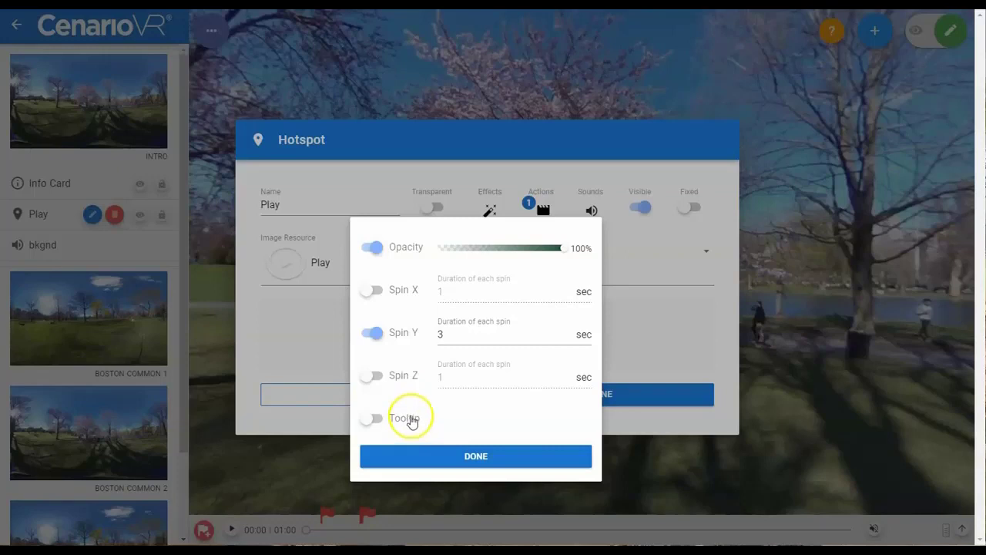
click(477, 461)
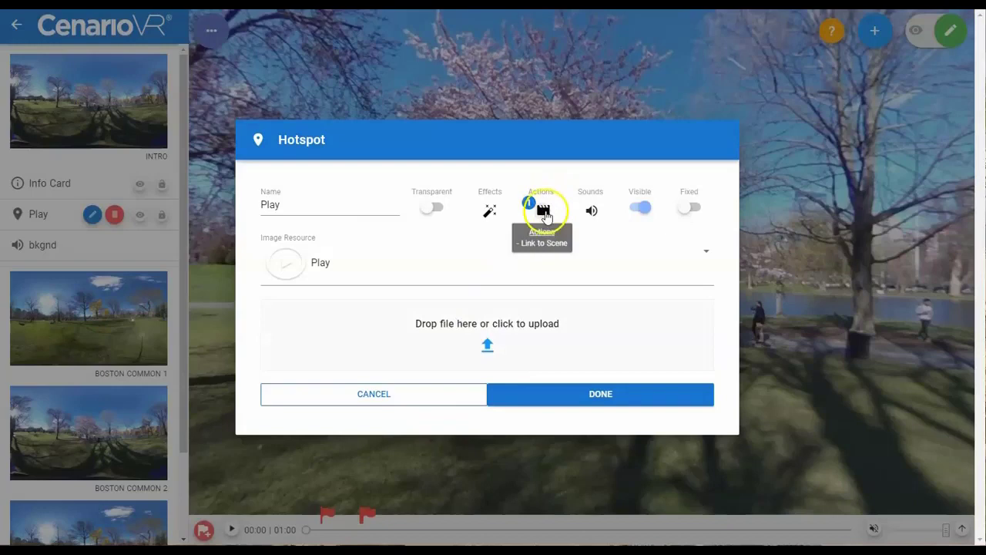
- Open the Play hotspot's On Hover In Spin Y Axis animation (1 spin, 0.5 s) for editing
click(543, 206)
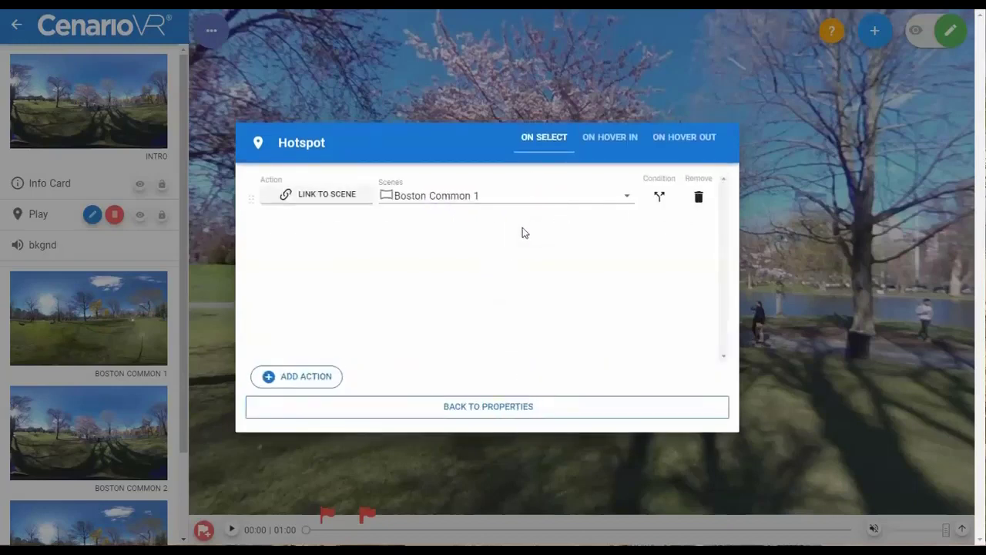
click(613, 137)
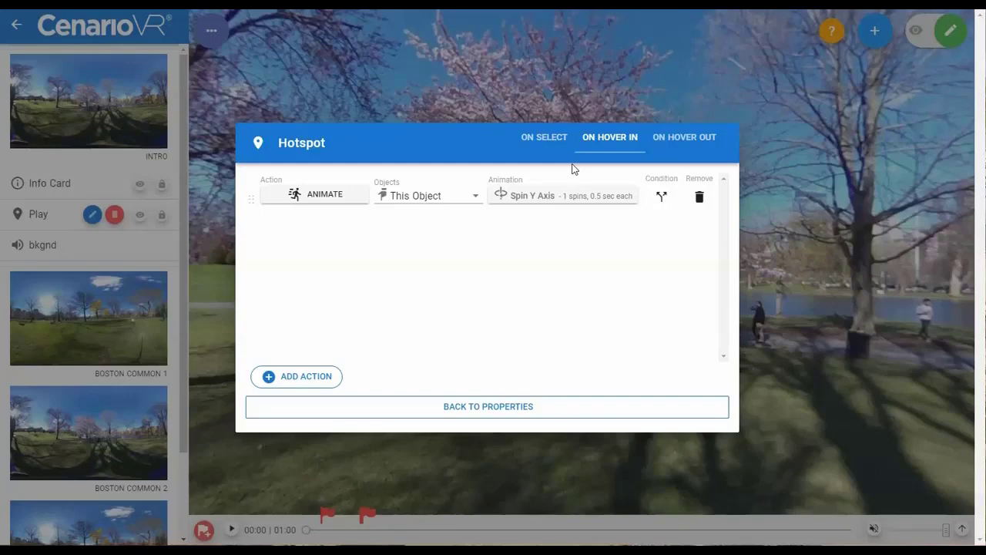
click(568, 159)
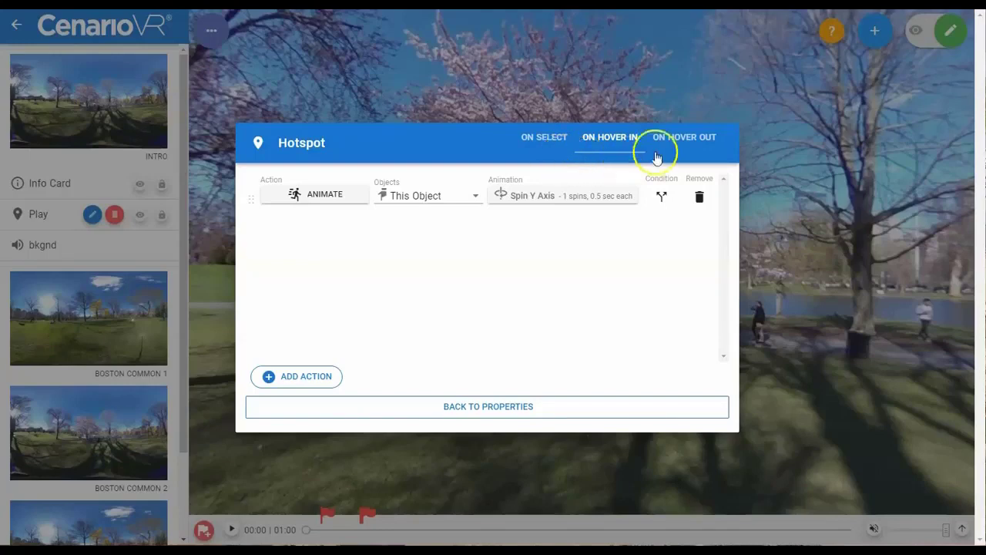
click(568, 197)
- Browse the animation types and switch the hover-in animation to Opacity
click(577, 211)
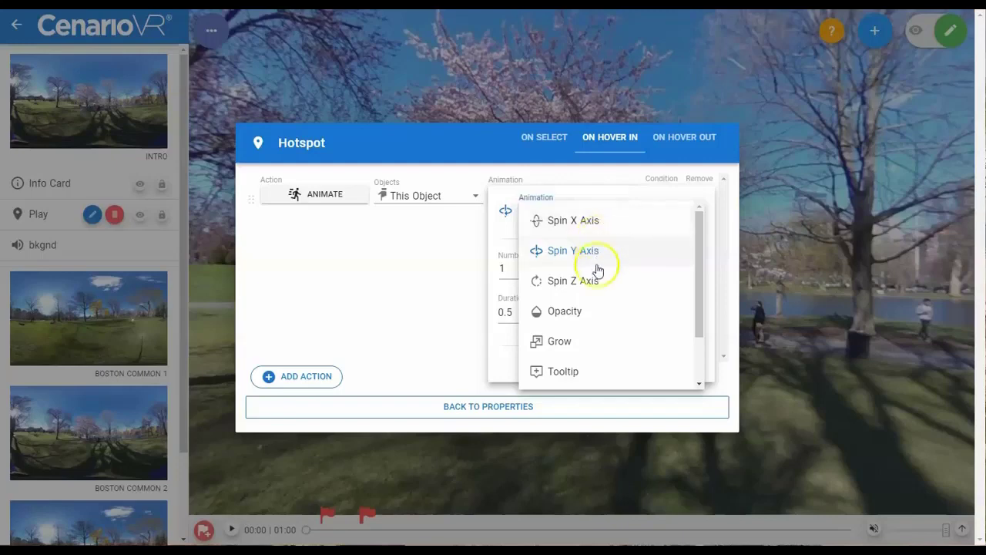
click(490, 279)
click(538, 197)
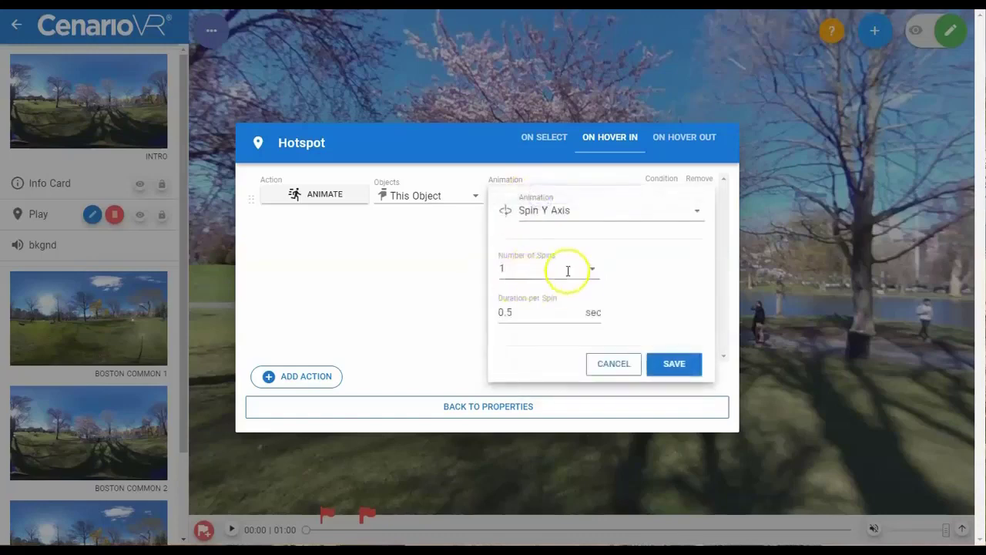
click(619, 213)
click(565, 311)
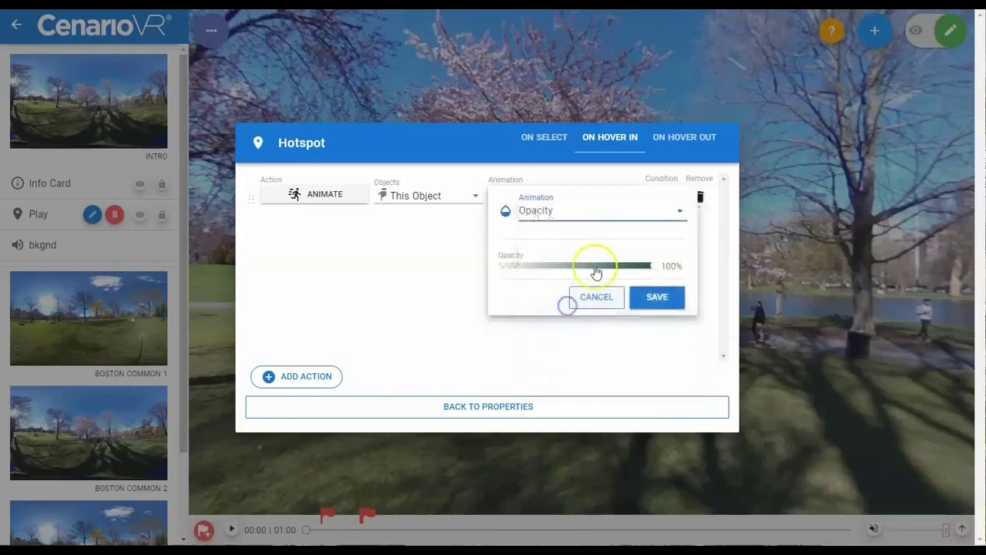
- Change the hover-in animation to Grow with its size set to 26%
click(583, 213)
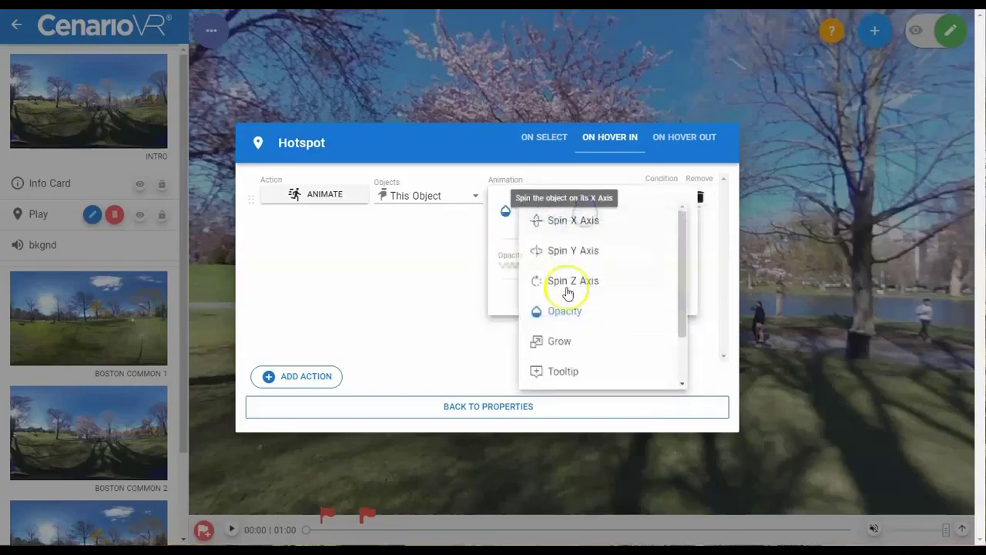
click(563, 348)
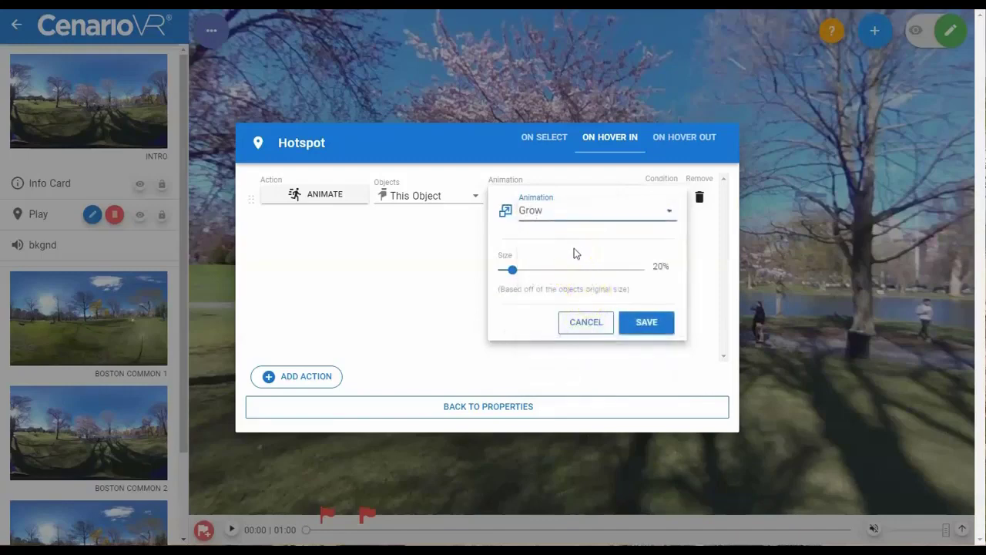
click(573, 252)
mouse_move(512, 269)
mouse_down()
mouse_move(651, 281)
mouse_move(519, 279)
mouse_up()
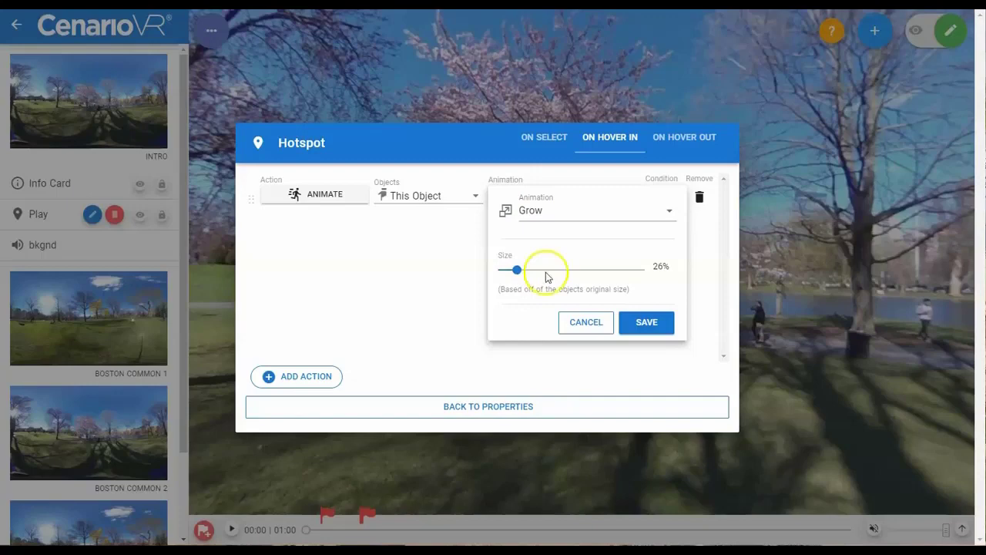
click(598, 212)
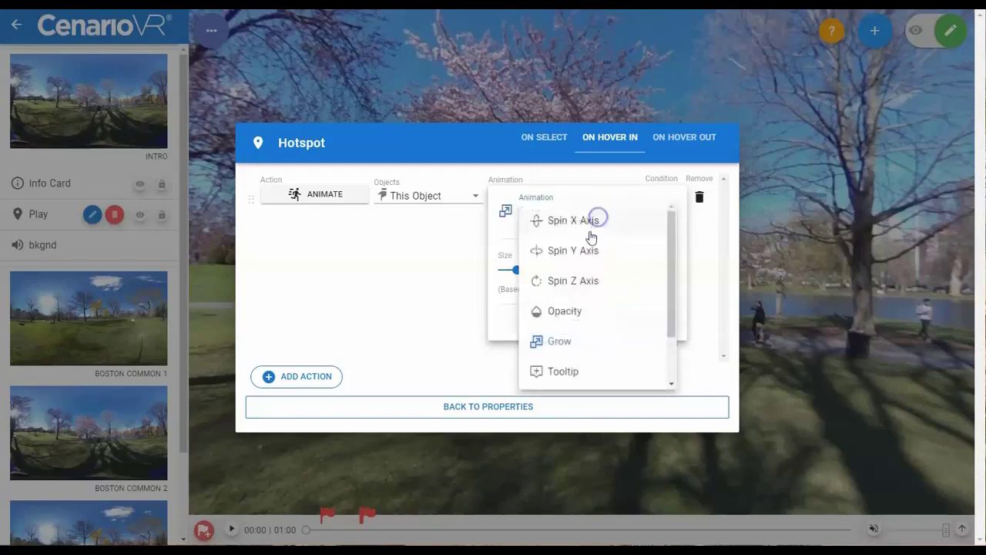
- Save Tooltip as the hover-in animation, then scroll the animation list to Back To Default
click(566, 372)
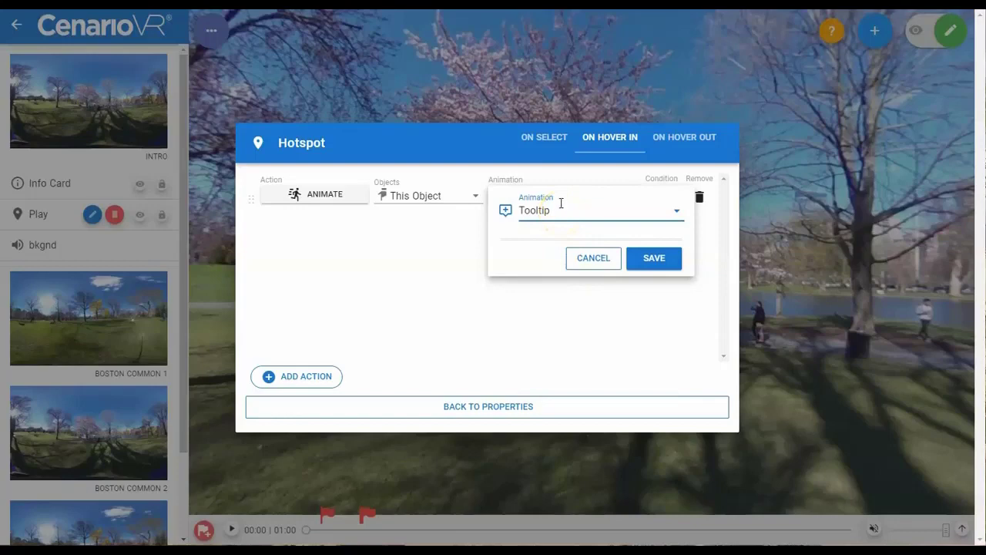
click(653, 258)
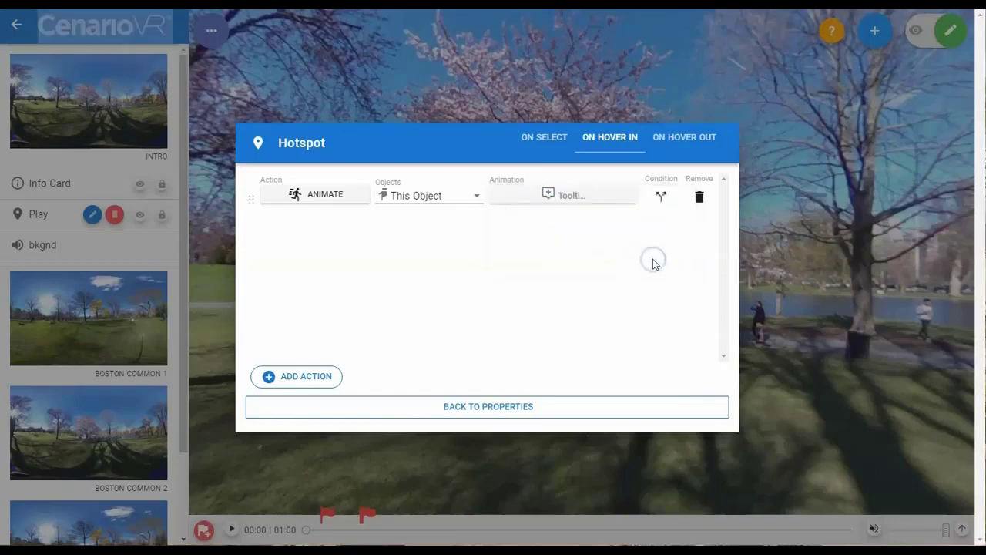
click(575, 198)
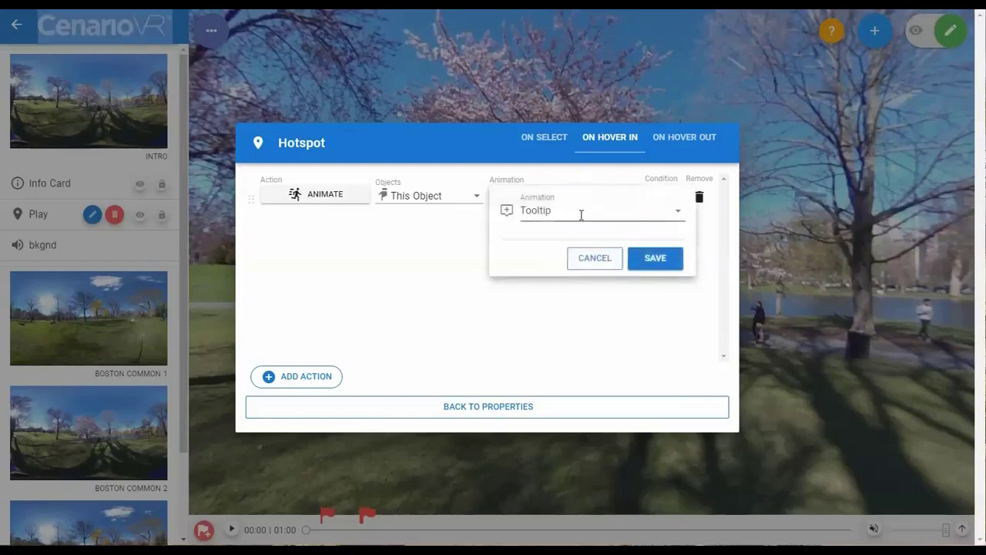
click(579, 213)
scroll(579, 270, down, 2)
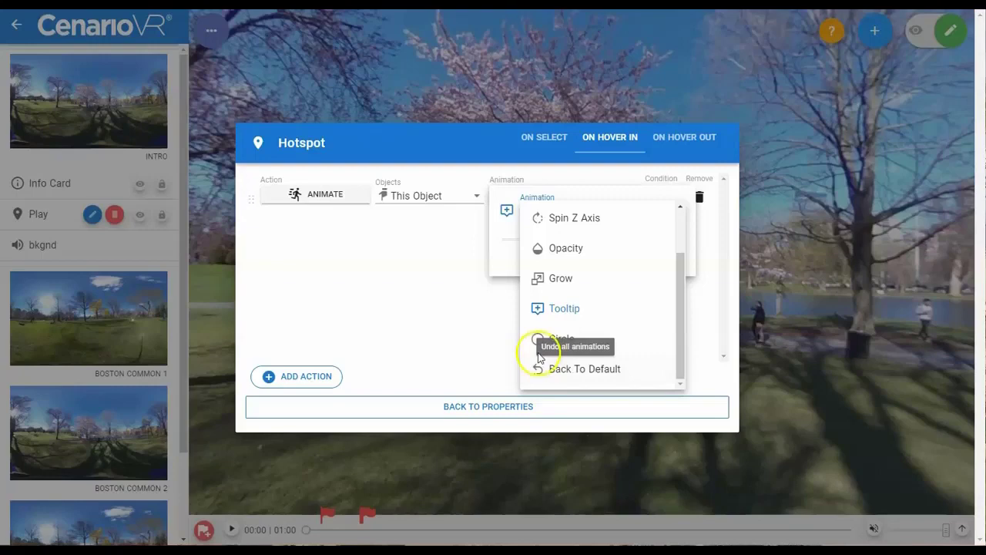
- Close the animation list and compare the On Hover Out and On Hover In actions
click(496, 334)
click(683, 137)
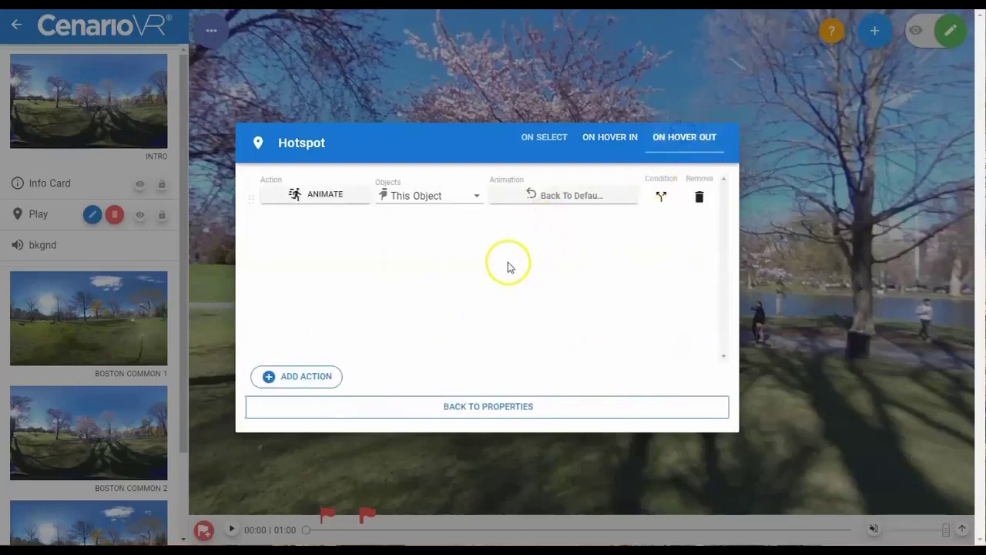
click(602, 140)
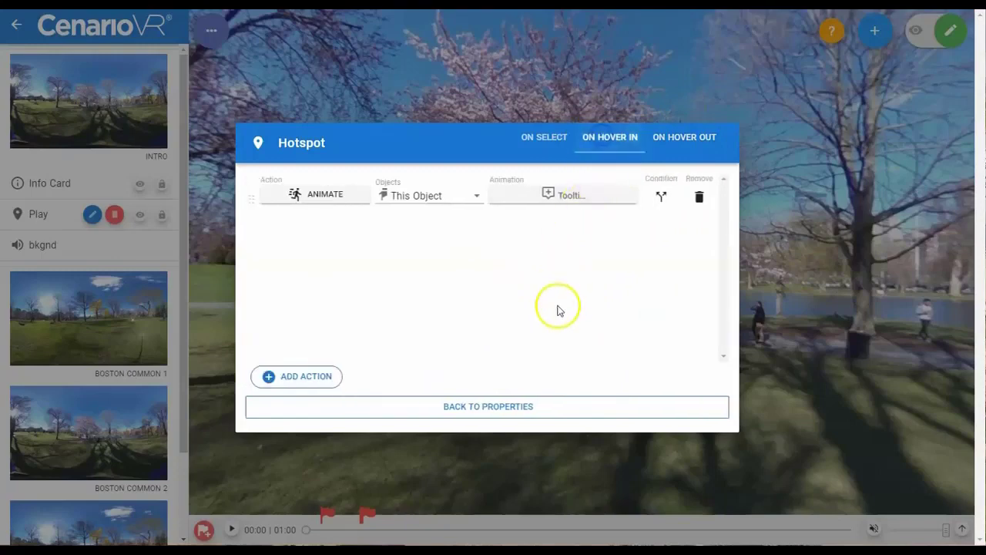
- Set the hover-in animation back to Spin Y Axis with 1 spin and save it
click(567, 198)
click(573, 206)
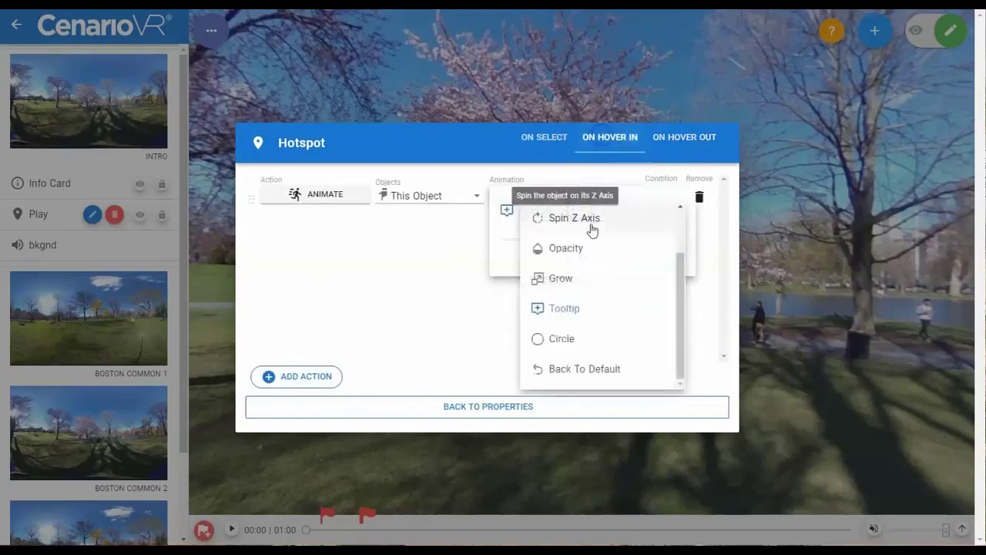
scroll(592, 229, up, 2)
click(596, 249)
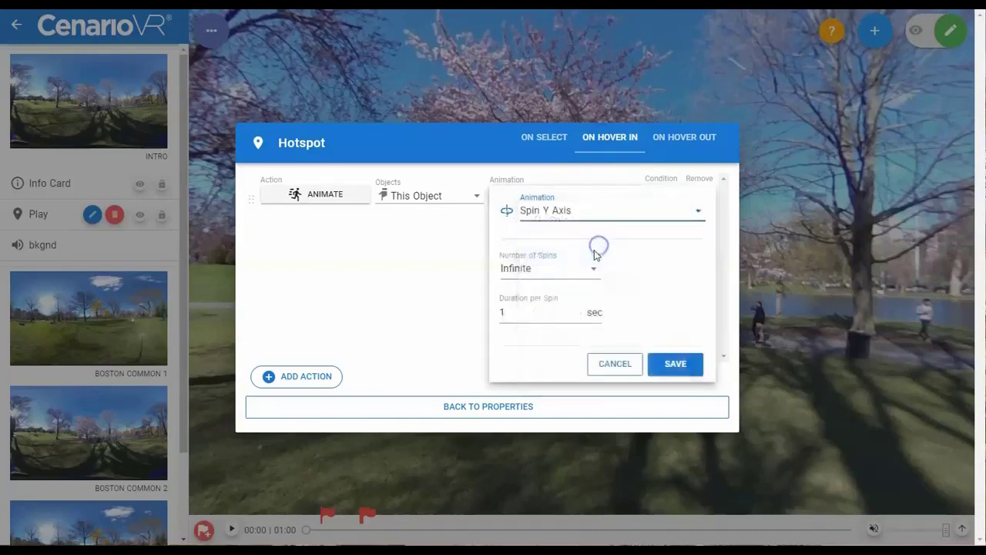
click(579, 267)
click(535, 274)
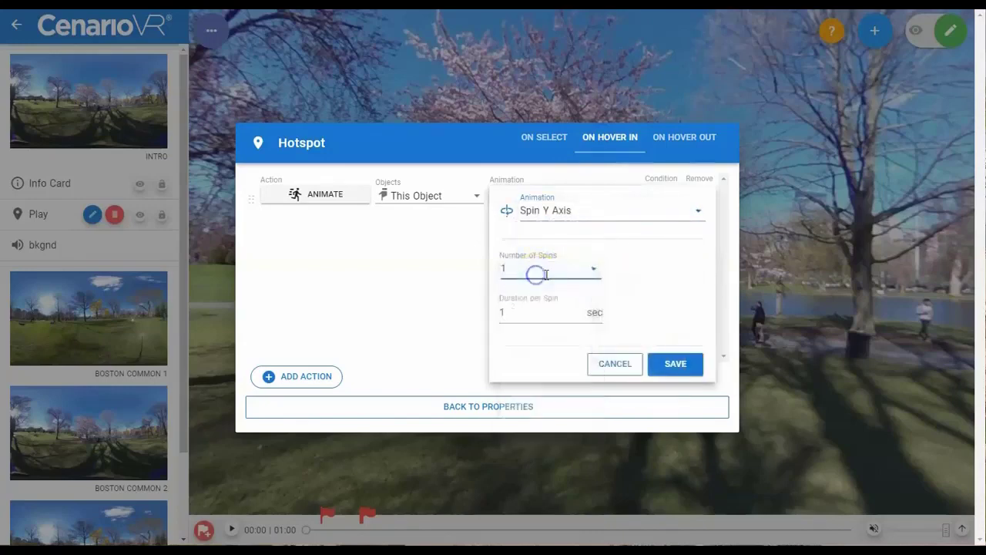
click(668, 362)
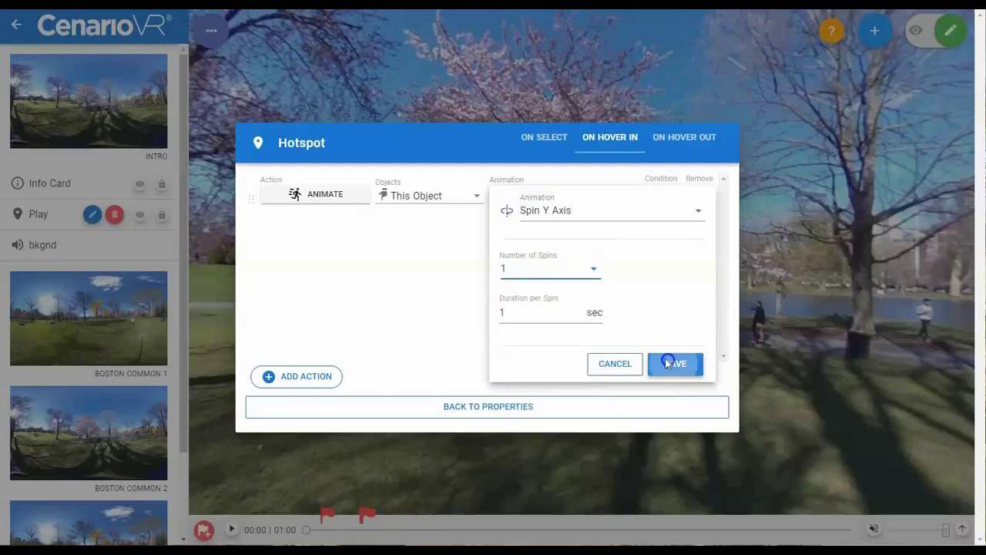
- Add a second hover-in Animate action applying a Tooltip animation to This Object
click(303, 377)
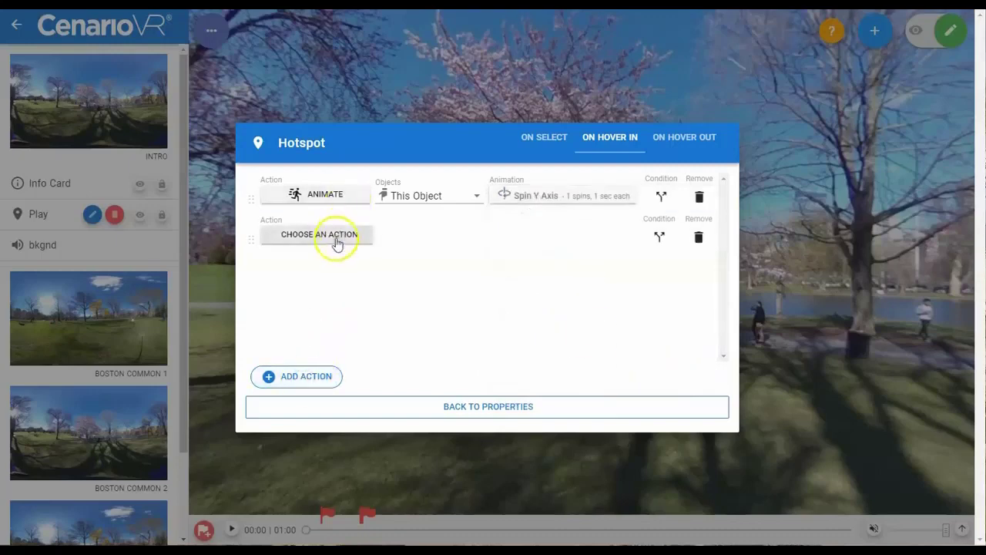
click(337, 244)
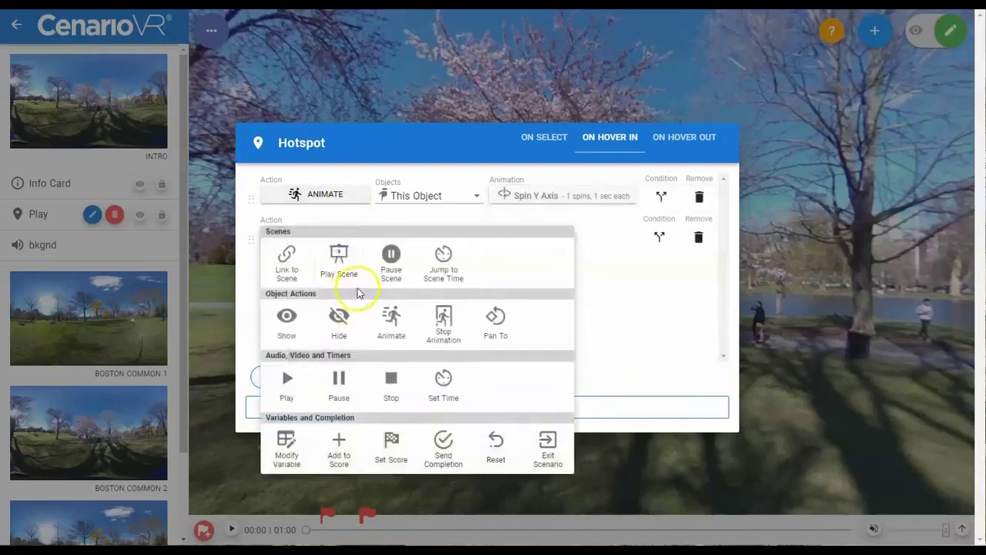
click(391, 318)
click(438, 234)
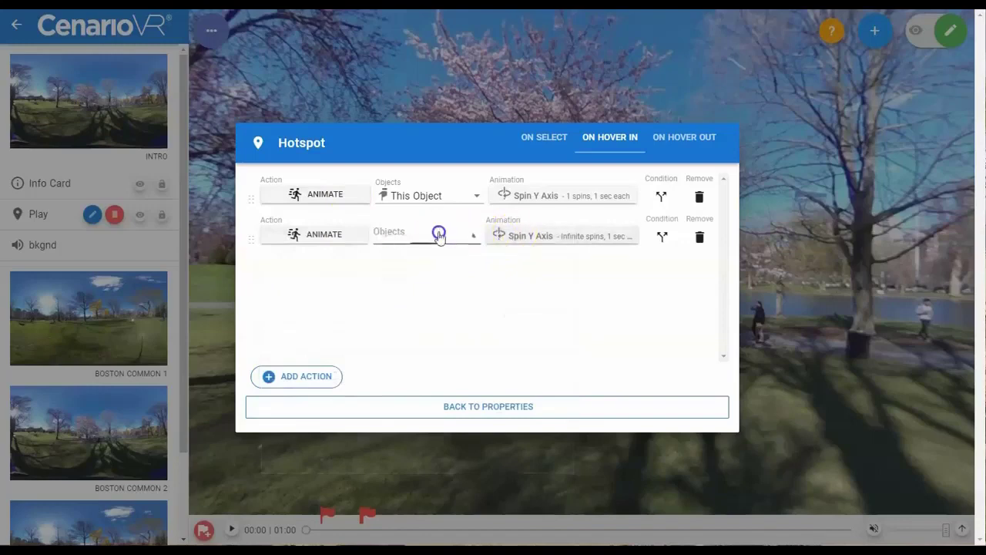
click(431, 246)
click(544, 236)
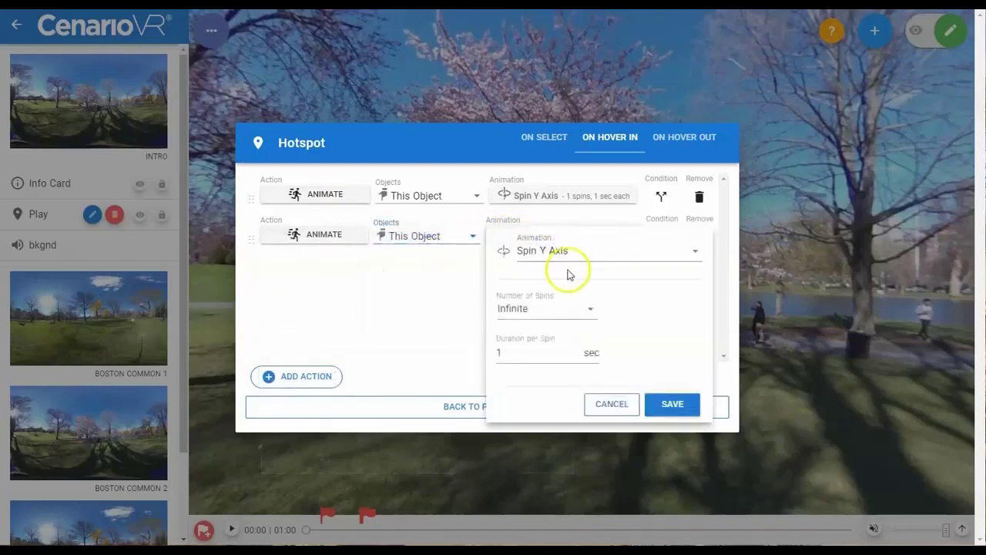
click(568, 254)
scroll(563, 324, down, 2)
click(547, 347)
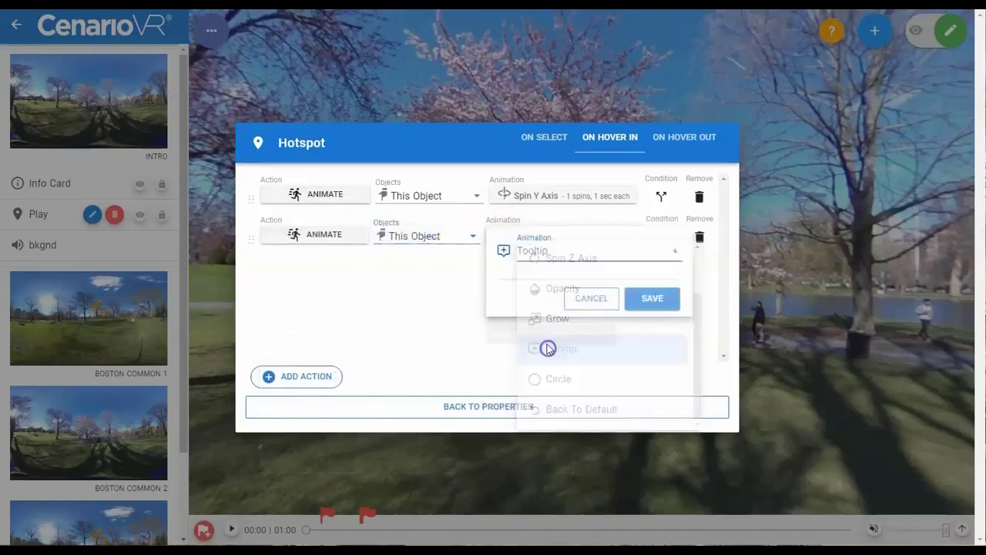
click(643, 300)
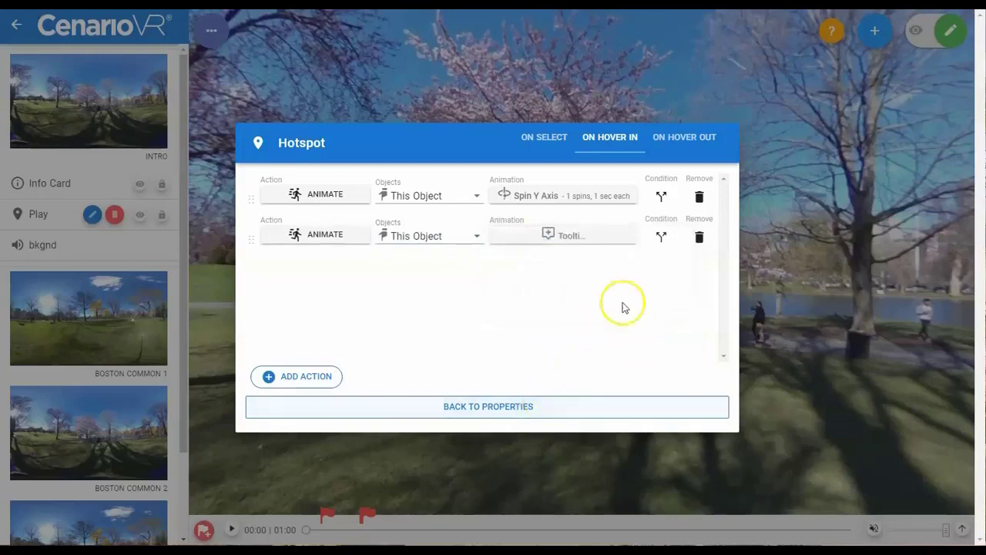
- Check the hover-out actions, return to the hotspot properties, and review the Effects settings
click(683, 141)
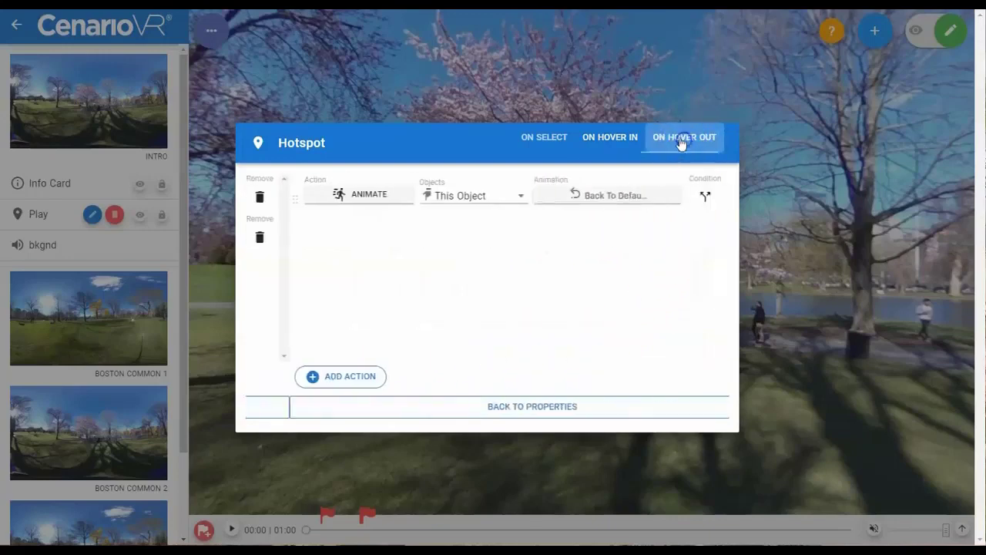
click(620, 143)
click(551, 406)
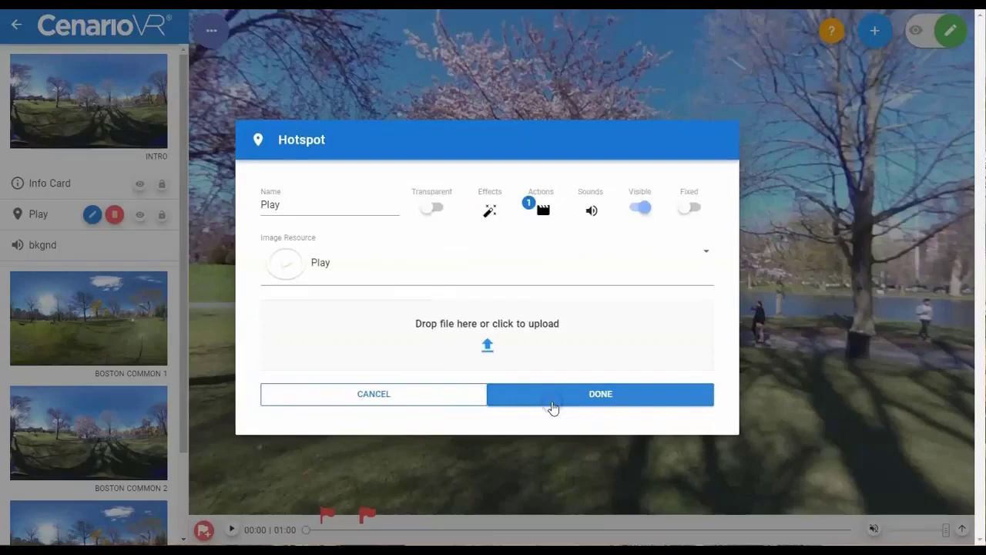
click(489, 210)
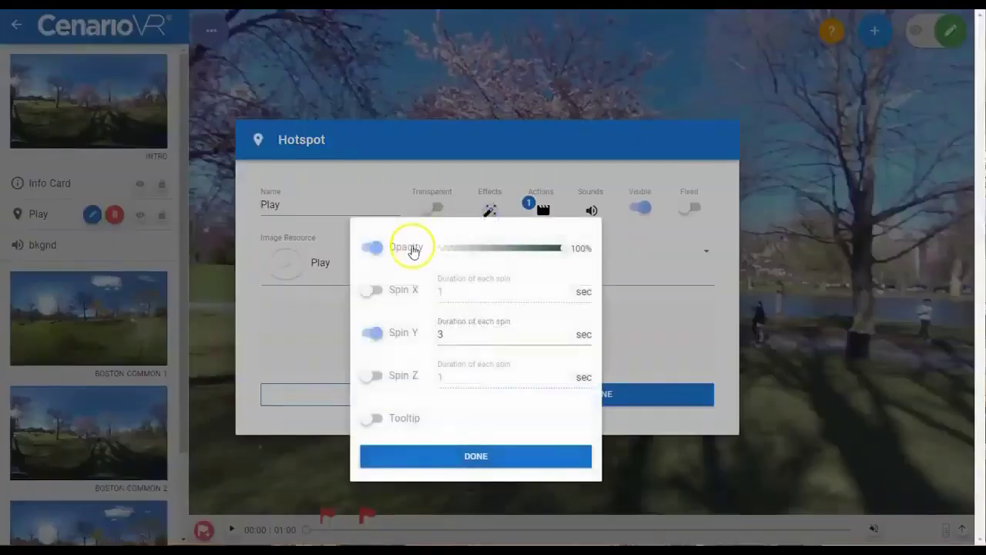
click(471, 454)
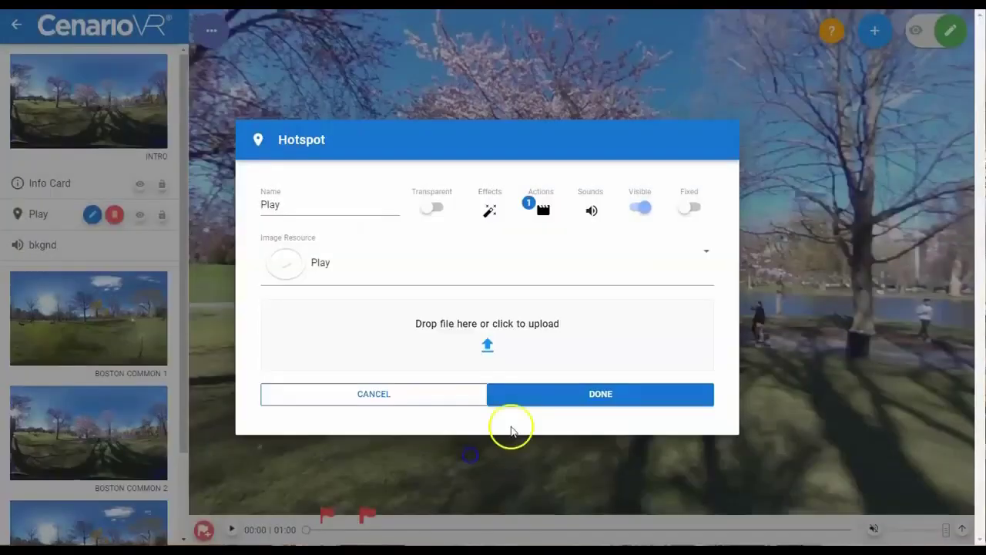
- Close the Play hotspot's properties dialog with DONE
click(572, 397)
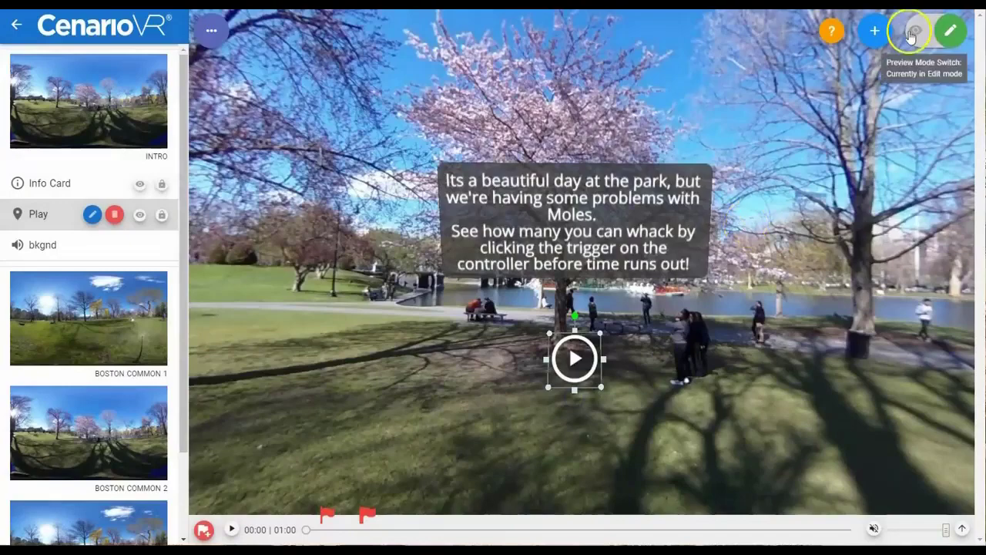